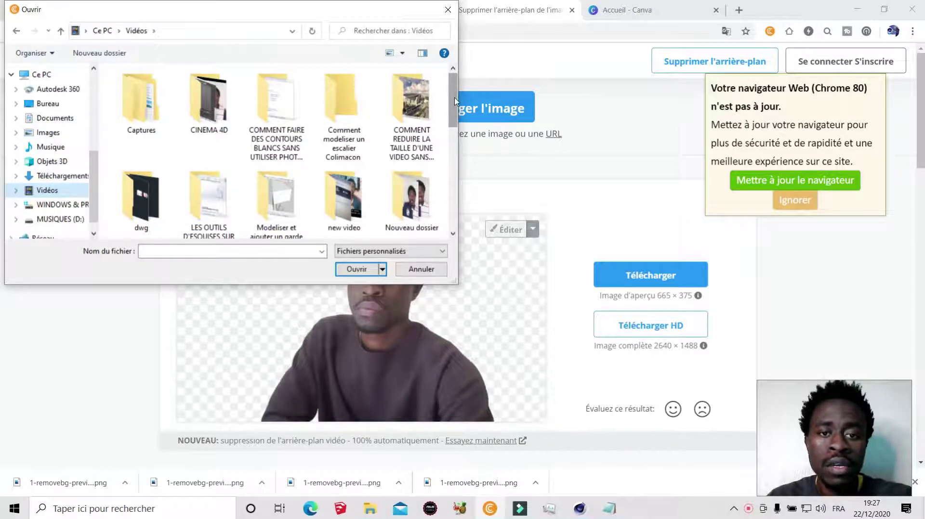
- Upload image 1 from the Vidéos folder for background removal and download the preview-size cutout
{"action": "scroll", "coordinate": [338, 111], "scroll_direction": "down", "scroll_amount": 5}
{"action": "left_click", "coordinate": [292, 153]}
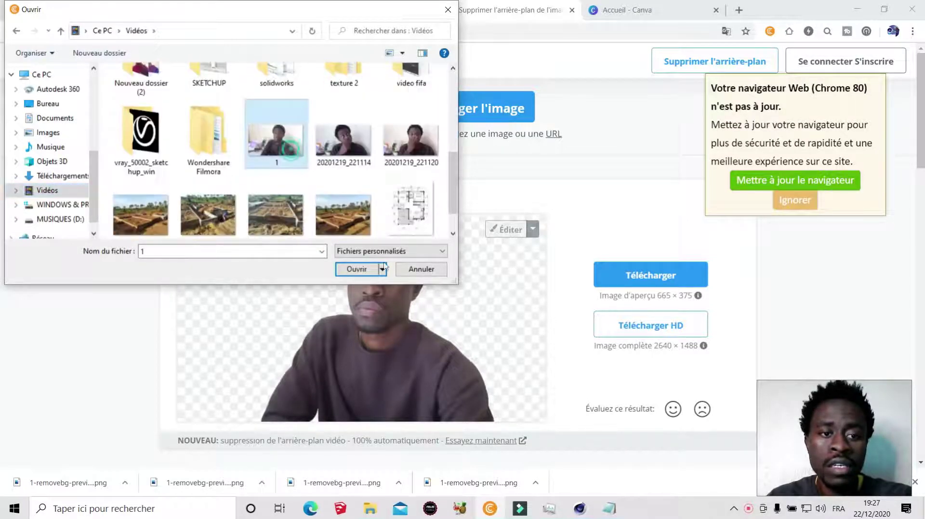
{"action": "left_click", "coordinate": [370, 269]}
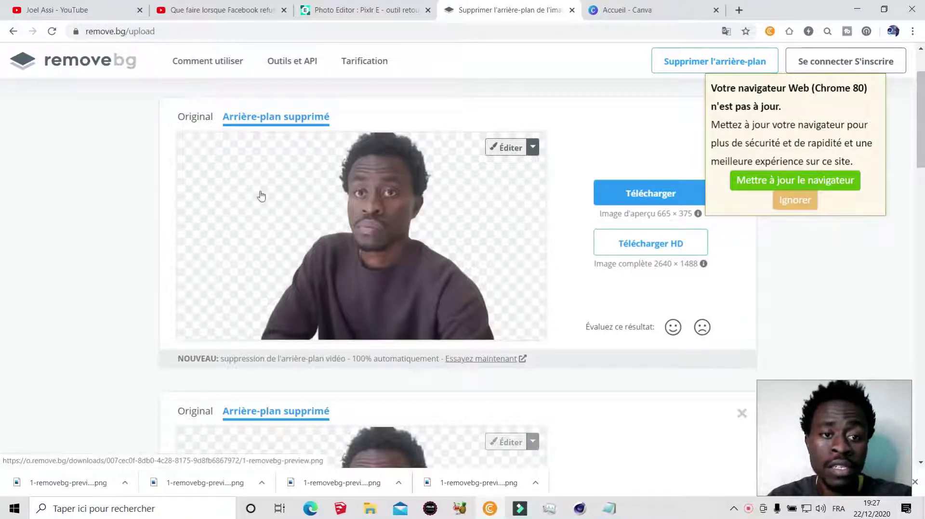
{"action": "left_click", "coordinate": [650, 193]}
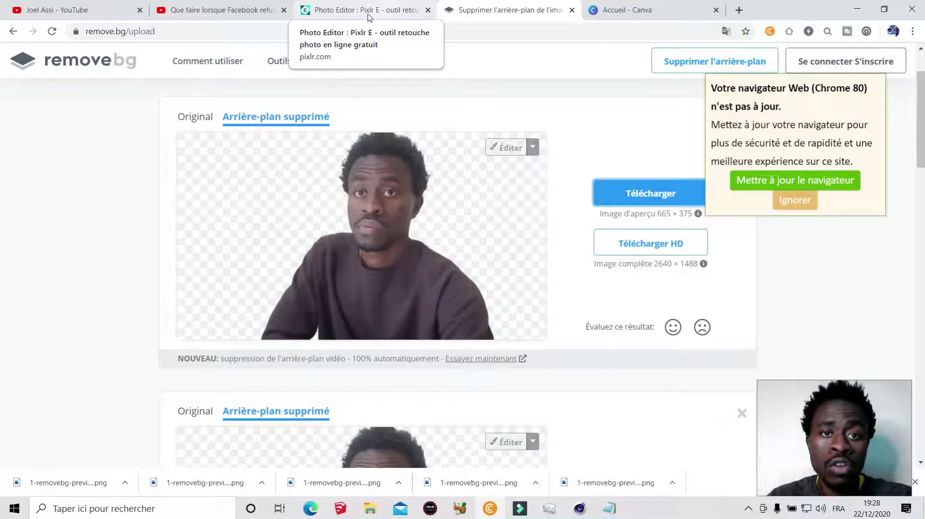
- Switch to Pixlr E and open the file 1-removebg-preview from the Téléchargements folder
{"action": "left_click", "coordinate": [384, 20]}
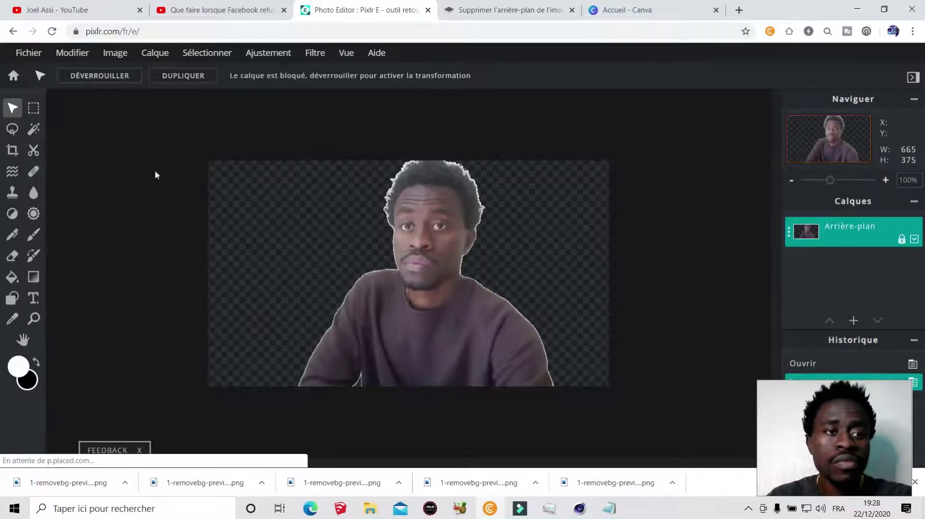
{"action": "left_click", "coordinate": [34, 56]}
{"action": "left_click", "coordinate": [36, 59]}
{"action": "left_click", "coordinate": [35, 59]}
{"action": "left_click", "coordinate": [62, 90]}
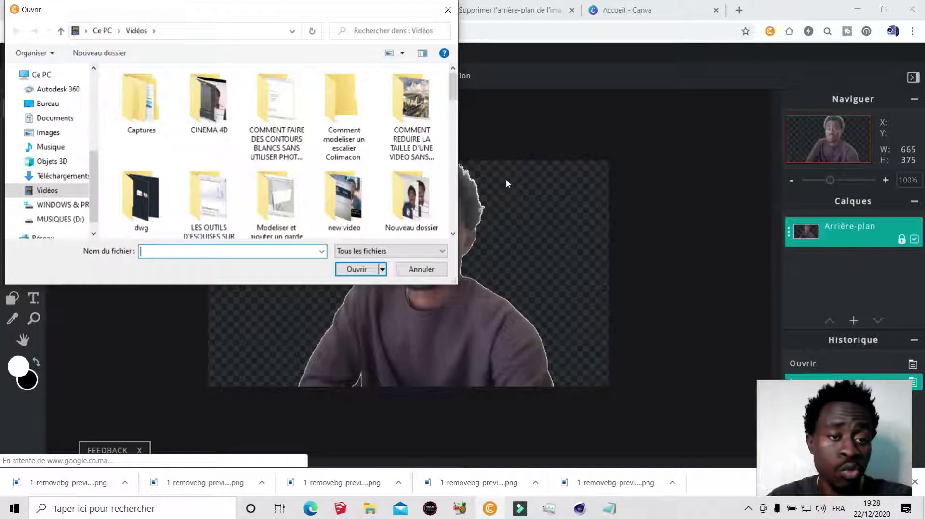
{"action": "left_click", "coordinate": [64, 176]}
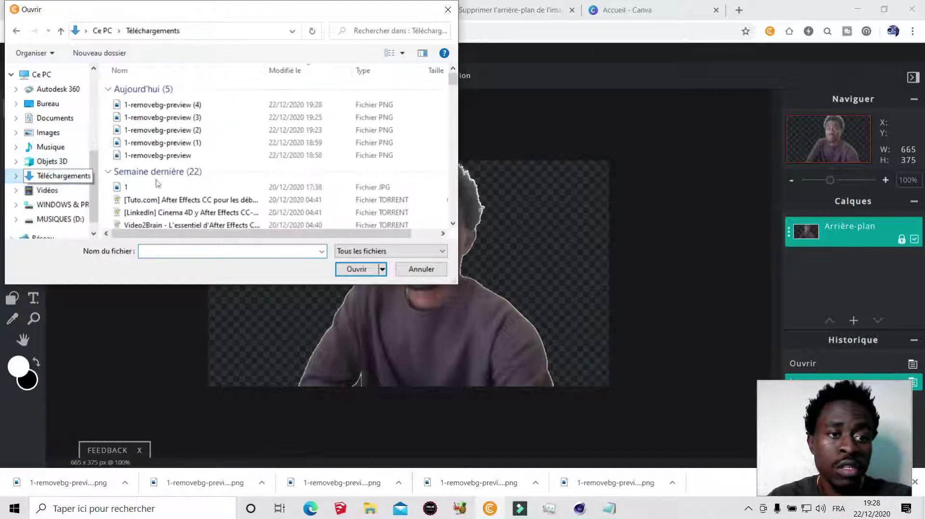
{"action": "left_click", "coordinate": [180, 155]}
{"action": "left_click", "coordinate": [357, 269]}
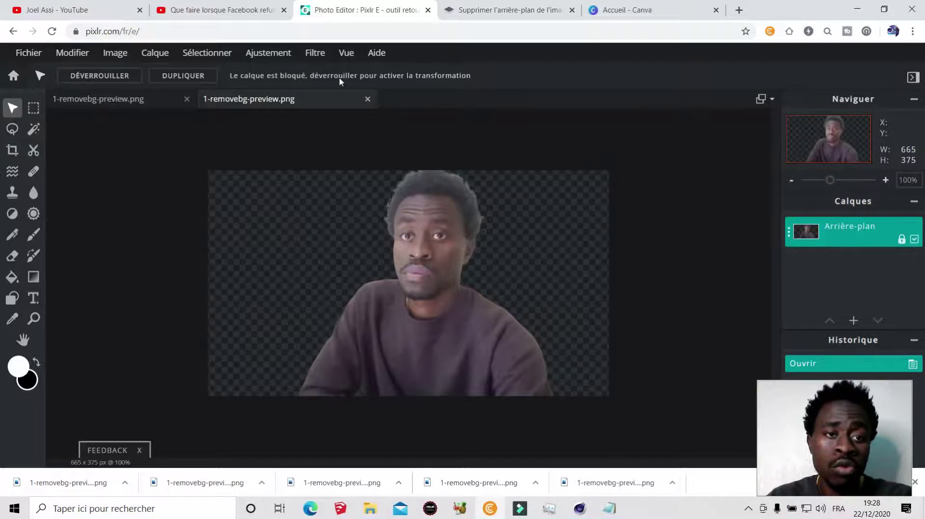
- Apply a white outer glow (Lueur externe) with a size of 7 px to the cutout and download the image as PNG
{"action": "left_click", "coordinate": [316, 54]}
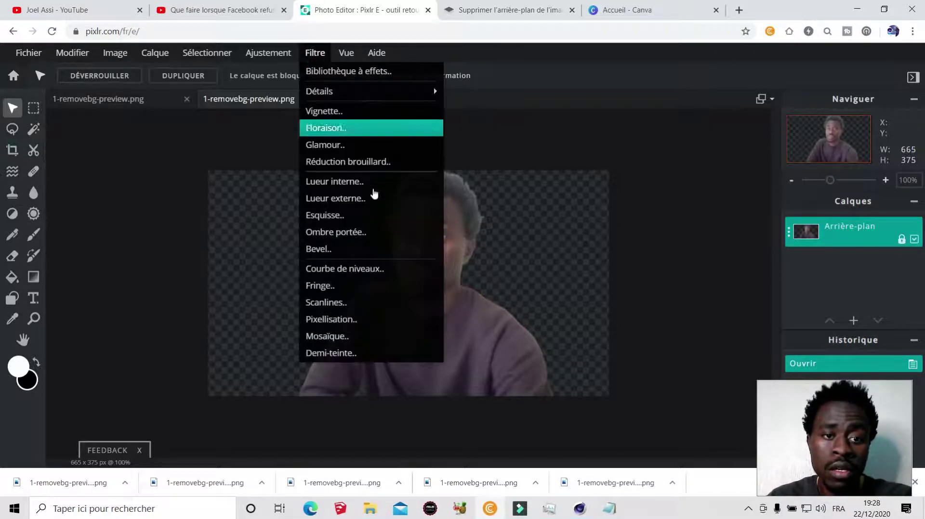
{"action": "left_click", "coordinate": [355, 205]}
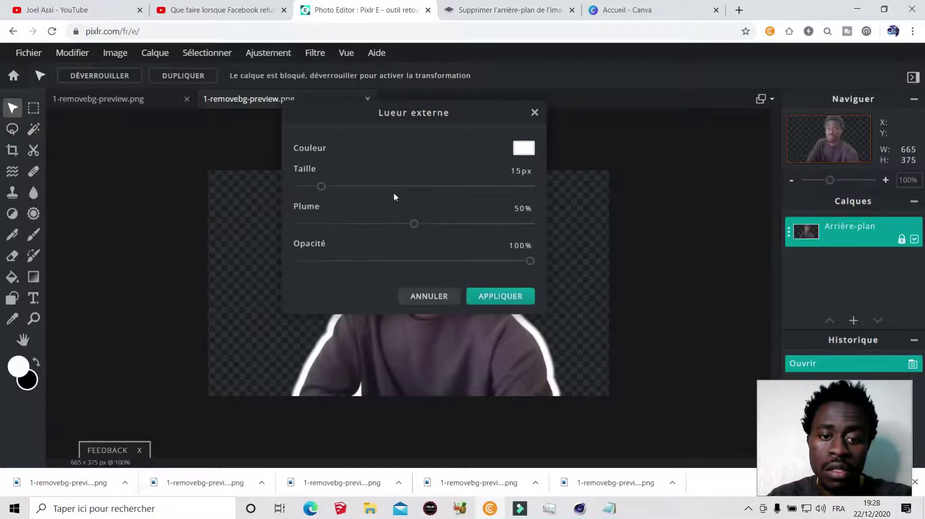
{"action": "left_click_drag", "start_coordinate": [378, 119], "coordinate": [244, 85]}
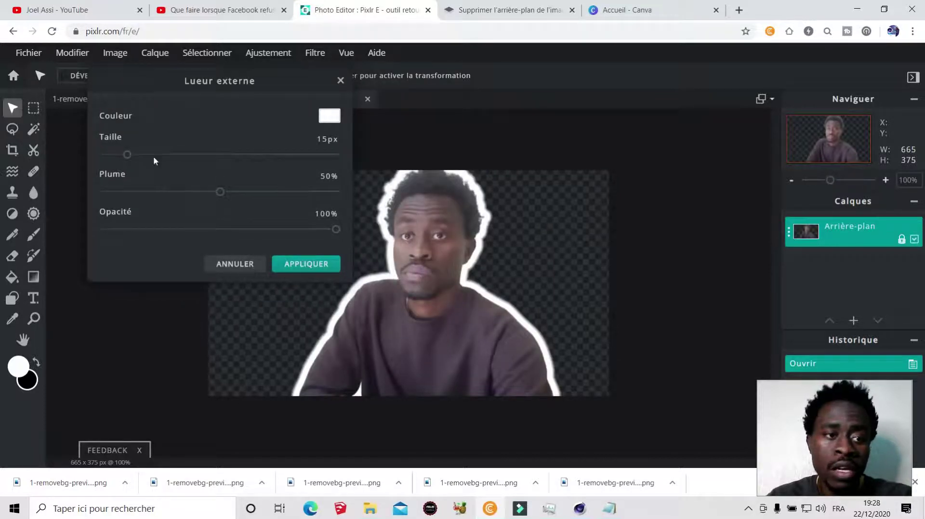
{"action": "left_click_drag", "start_coordinate": [131, 157], "coordinate": [156, 164]}
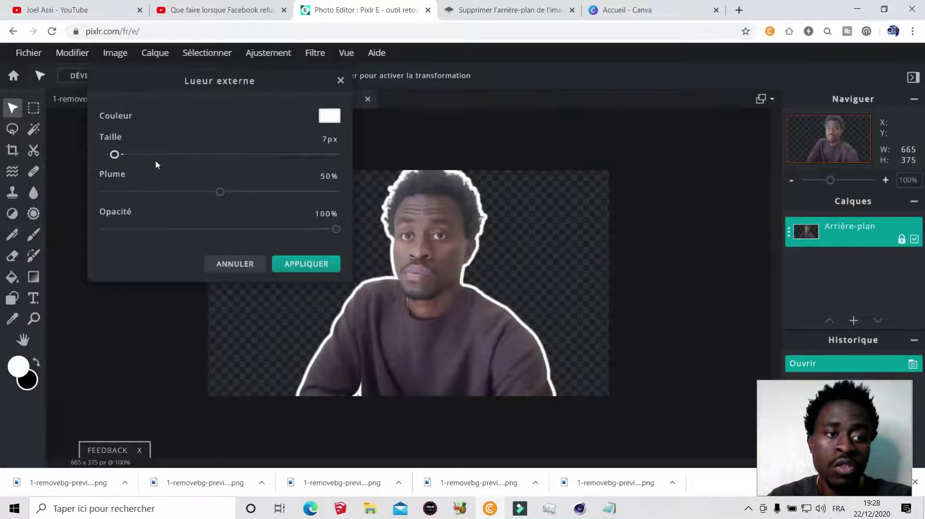
{"action": "left_click", "coordinate": [287, 264]}
{"action": "key", "text": "ctrl+s"}
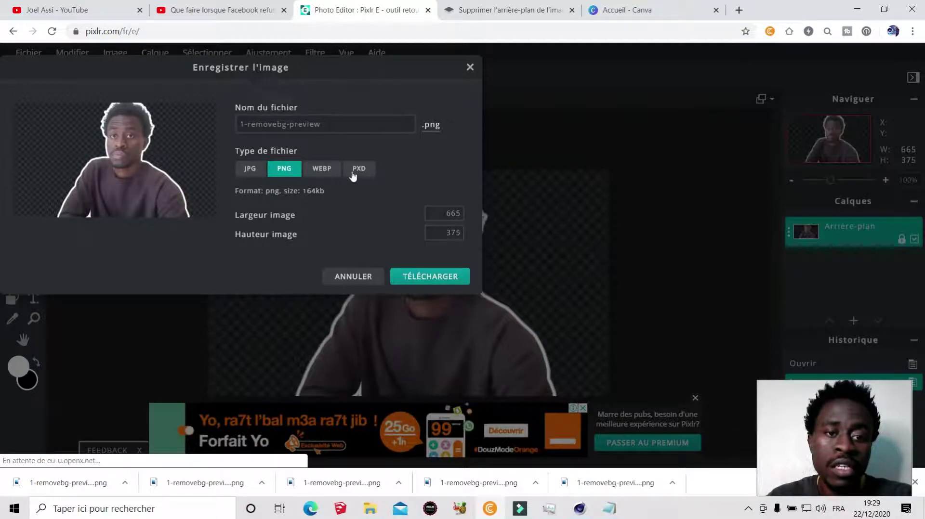
{"action": "left_click", "coordinate": [429, 278]}
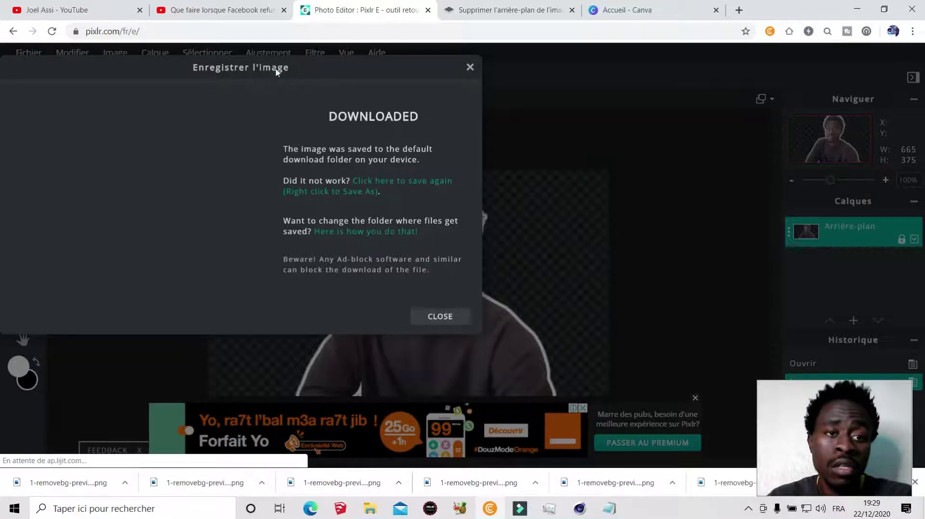
- Switch to Canva and create a new design in the Miniature YouTube - alimentation format, 1280 × 720
{"action": "left_click", "coordinate": [621, 13]}
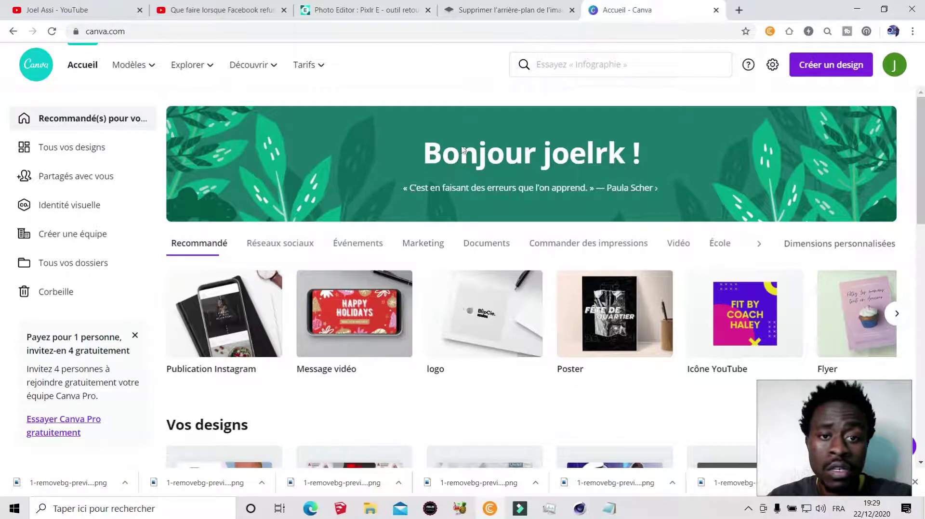
{"action": "left_click", "coordinate": [828, 72]}
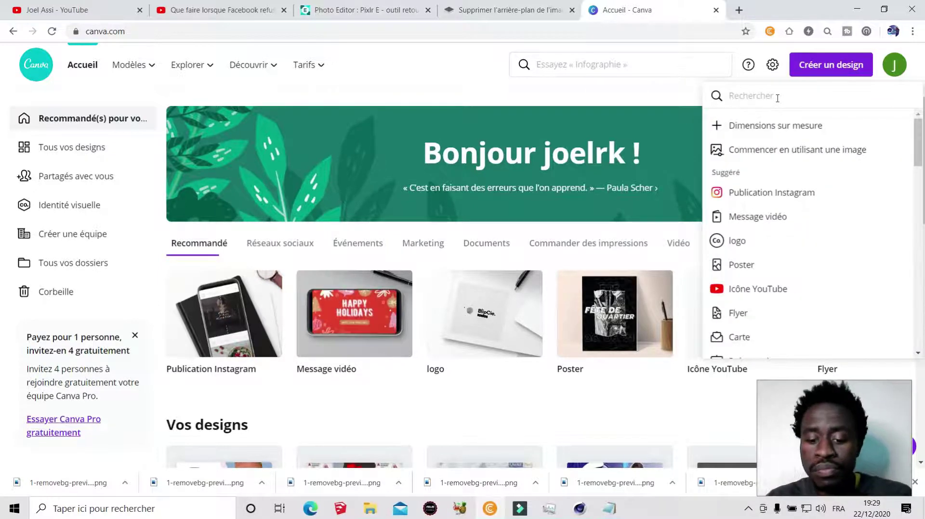
{"action": "type", "text": "mi"}
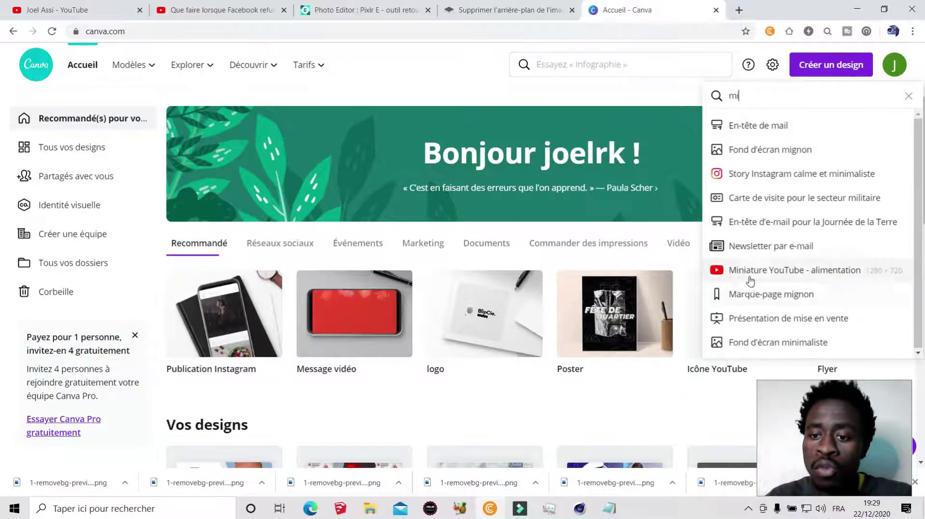
{"action": "left_click", "coordinate": [809, 275]}
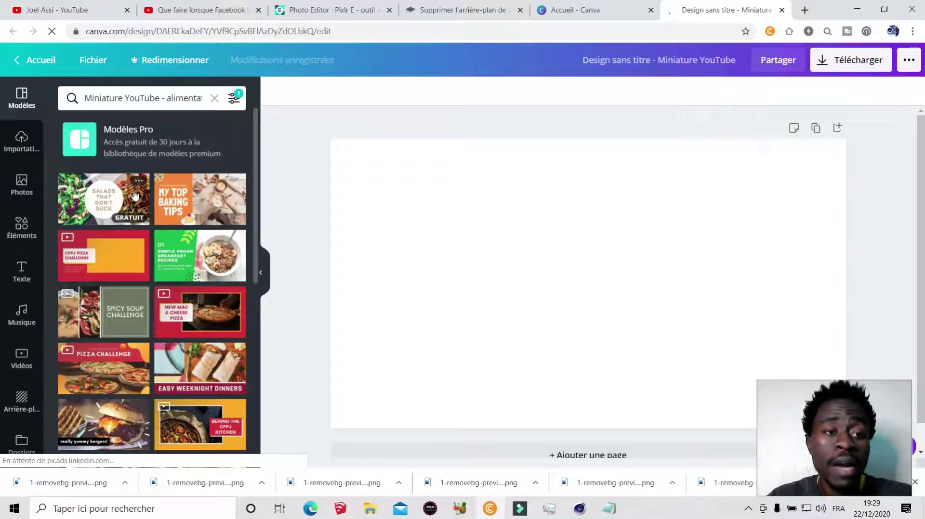
- Switch to Pixlr E to dismiss the image save dialog, and return to the blank thumbnail design in Canva
{"action": "left_click", "coordinate": [310, 5]}
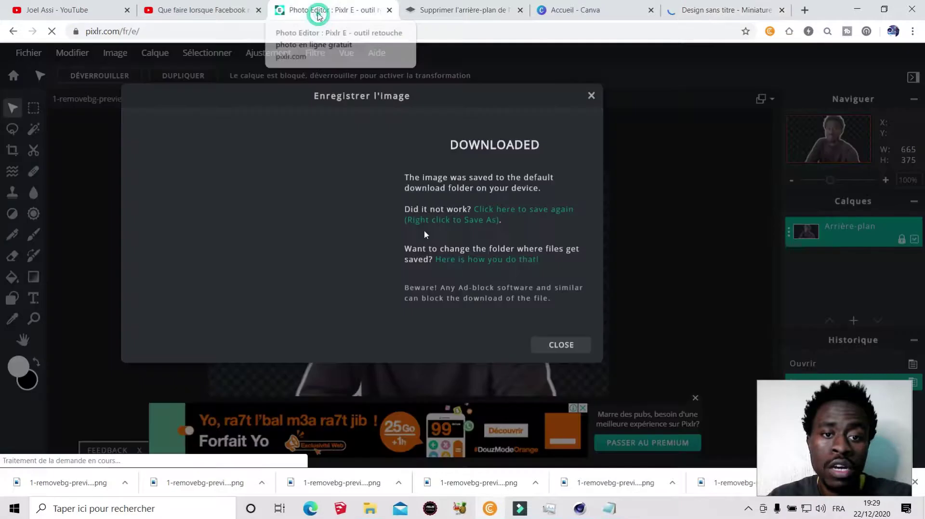
{"action": "left_click", "coordinate": [590, 96]}
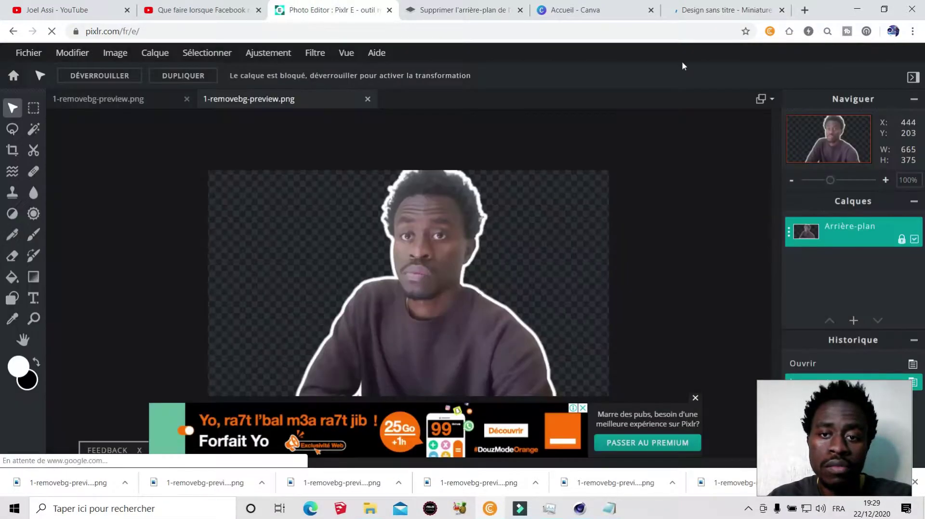
{"action": "left_click", "coordinate": [723, 10]}
- Import the files 1-removebg-preview (2) through 1-removebg-preview (5) from the Téléchargements folder into the design's uploads
{"action": "left_click", "coordinate": [22, 142]}
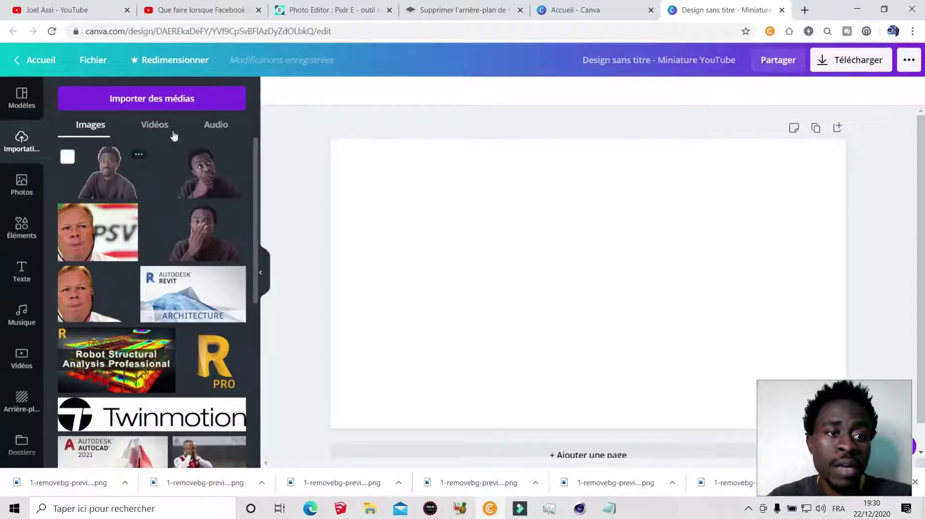
{"action": "left_click", "coordinate": [153, 101]}
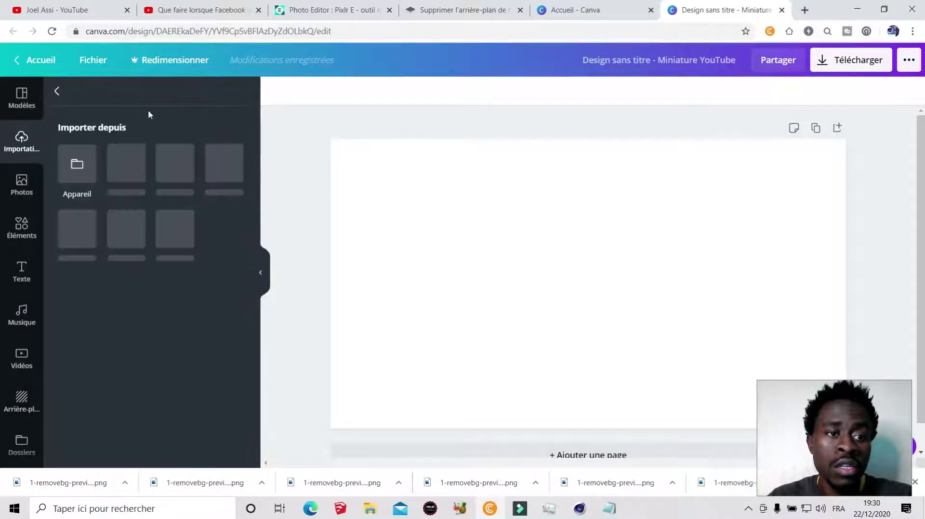
{"action": "left_click", "coordinate": [79, 169]}
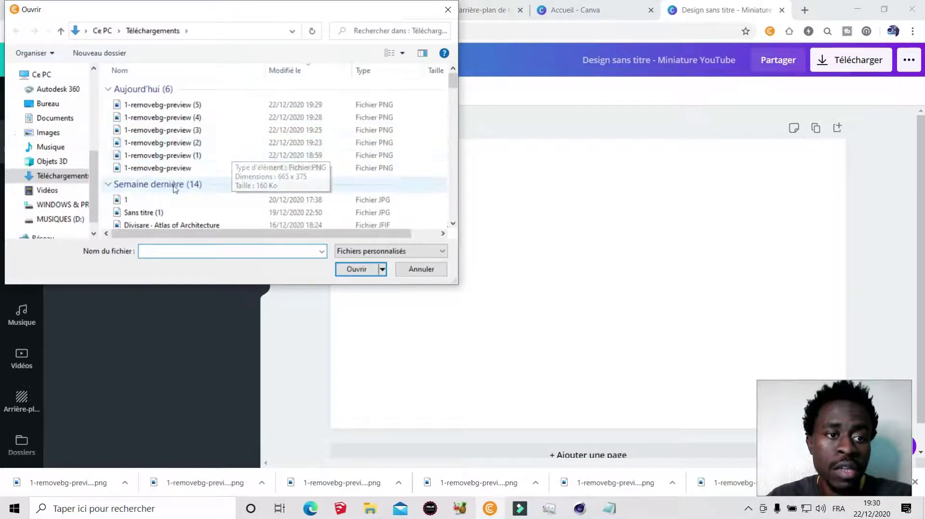
{"action": "scroll", "coordinate": [455, 86], "scroll_direction": "down", "scroll_amount": 1}
{"action": "scroll", "coordinate": [453, 86], "scroll_direction": "up", "scroll_amount": 1}
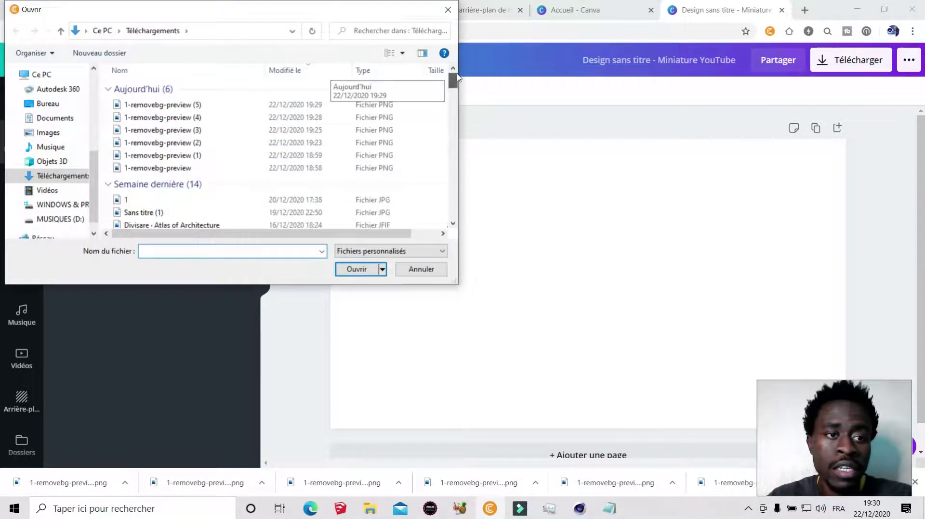
{"action": "left_click", "coordinate": [205, 118]}
{"action": "left_click", "coordinate": [185, 104], "text": "ctrl"}
{"action": "left_click", "coordinate": [186, 142], "text": "shift"}
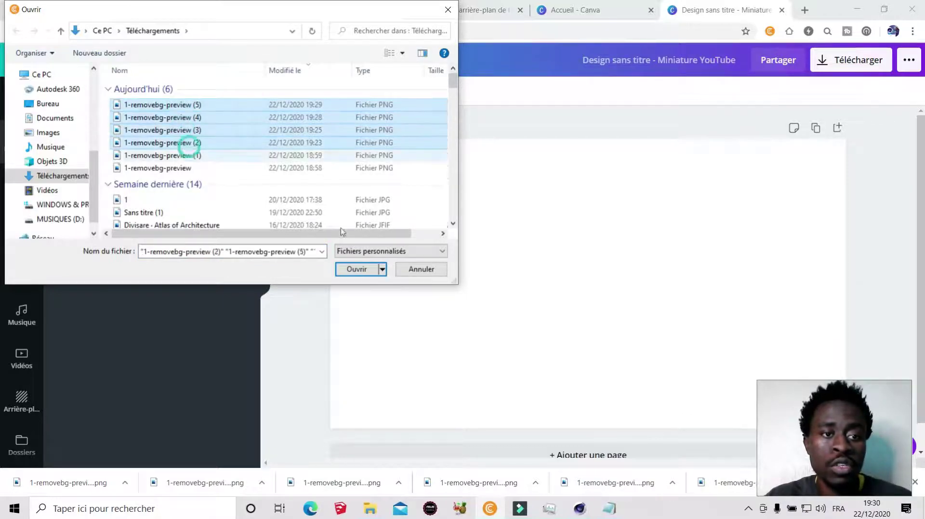
{"action": "left_click", "coordinate": [369, 270]}
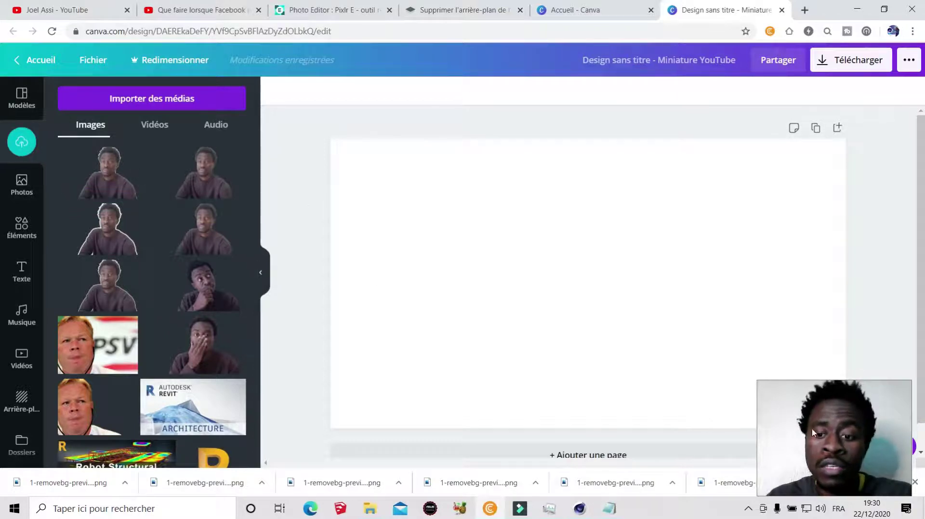
{"action": "left_click_drag", "start_coordinate": [756, 381], "coordinate": [798, 405]}
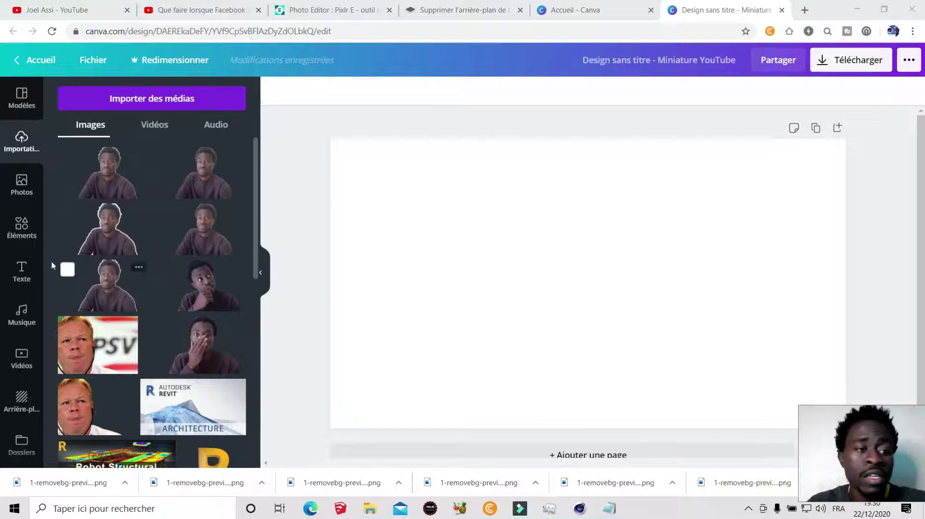
- Look through the available photos, elements, text styles, music, backgrounds and folders, and return to the uploaded images
{"action": "left_click", "coordinate": [22, 191]}
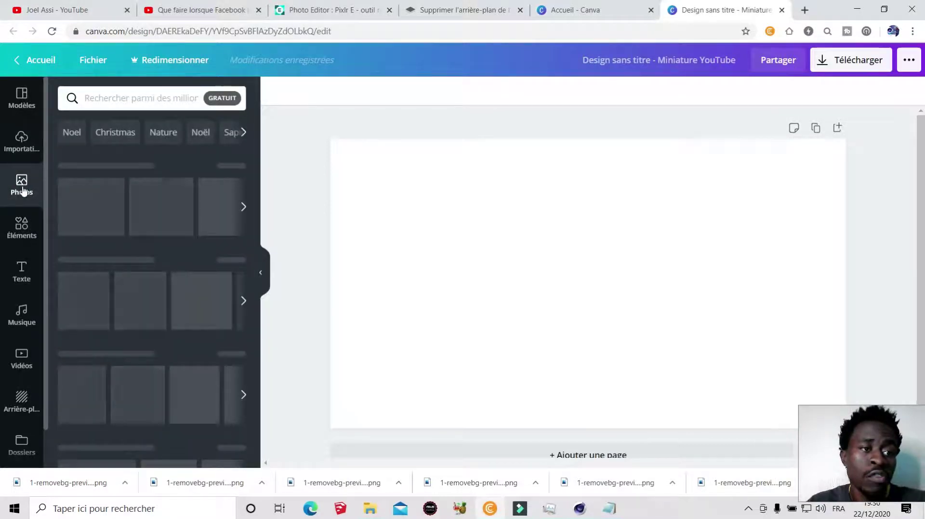
{"action": "scroll", "coordinate": [151, 255], "scroll_direction": "down", "scroll_amount": 5}
{"action": "scroll", "coordinate": [151, 255], "scroll_direction": "down", "scroll_amount": 1}
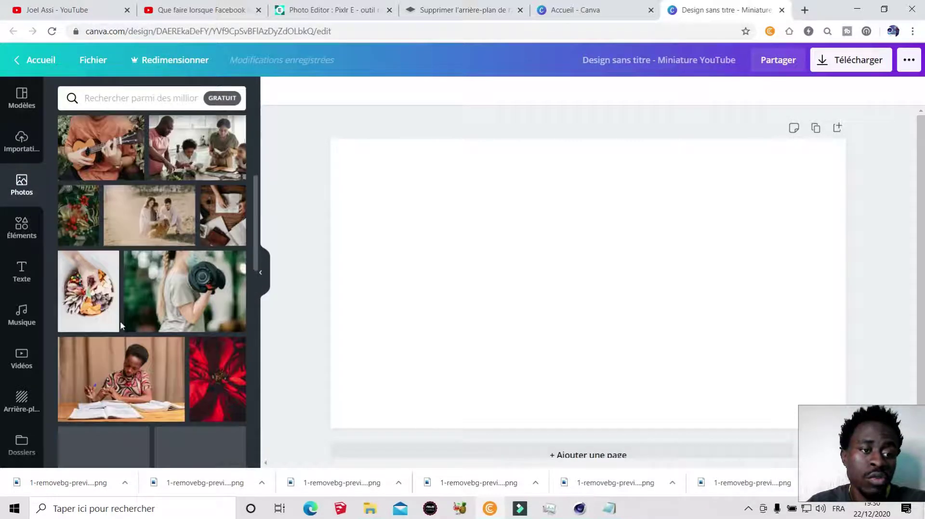
{"action": "left_click", "coordinate": [23, 227]}
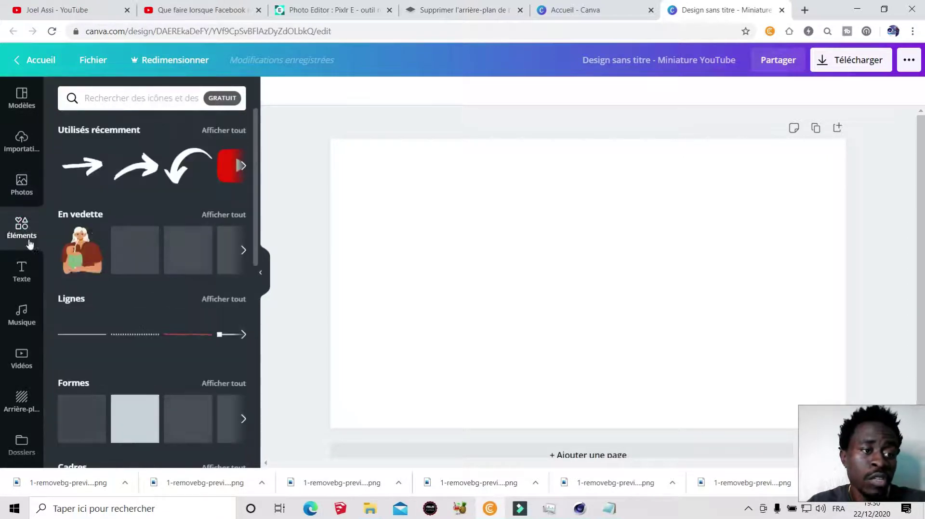
{"action": "left_click", "coordinate": [23, 272]}
{"action": "left_click", "coordinate": [28, 318]}
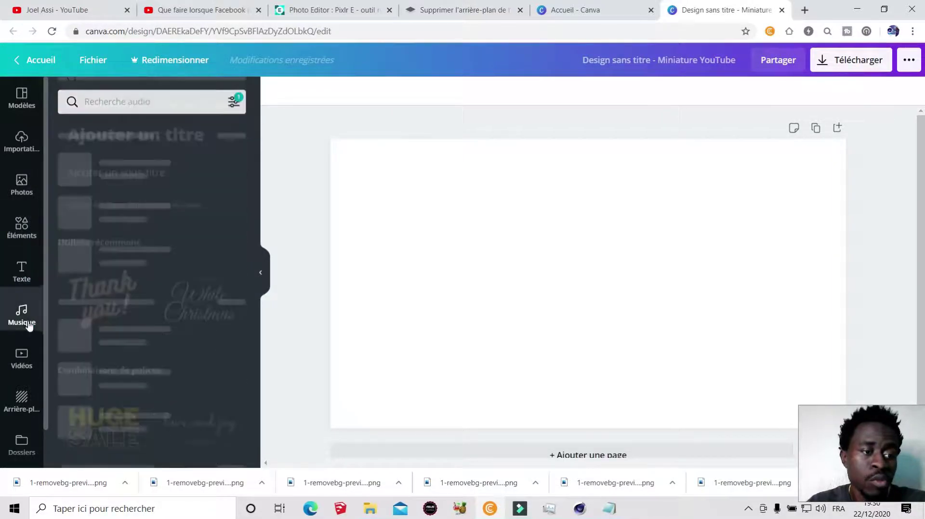
{"action": "left_click", "coordinate": [20, 407]}
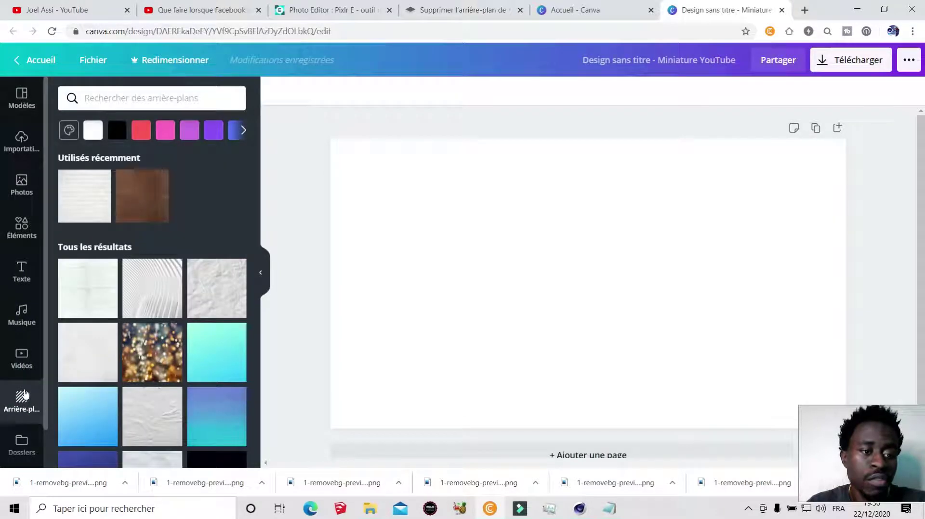
{"action": "scroll", "coordinate": [25, 395], "scroll_direction": "down", "scroll_amount": 1}
{"action": "left_click", "coordinate": [23, 410]}
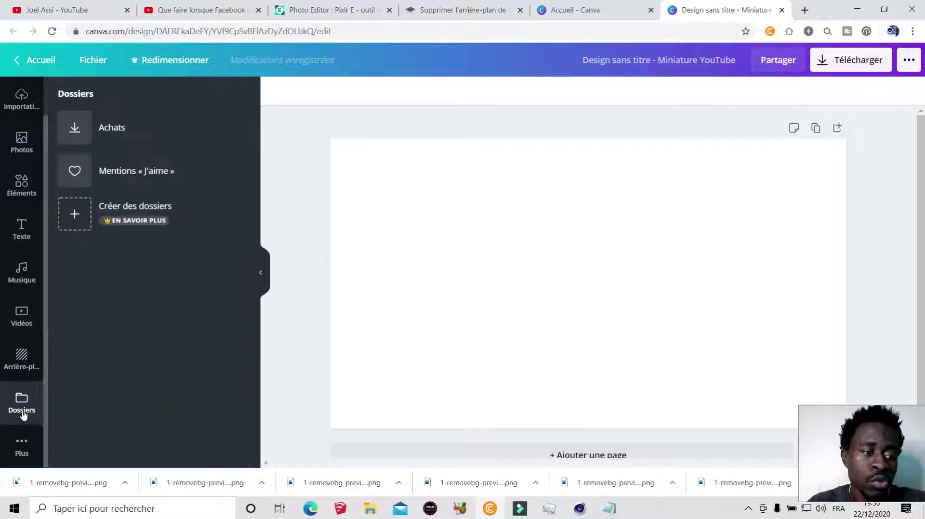
{"action": "left_click", "coordinate": [21, 143]}
{"action": "scroll", "coordinate": [181, 320], "scroll_direction": "down", "scroll_amount": 5}
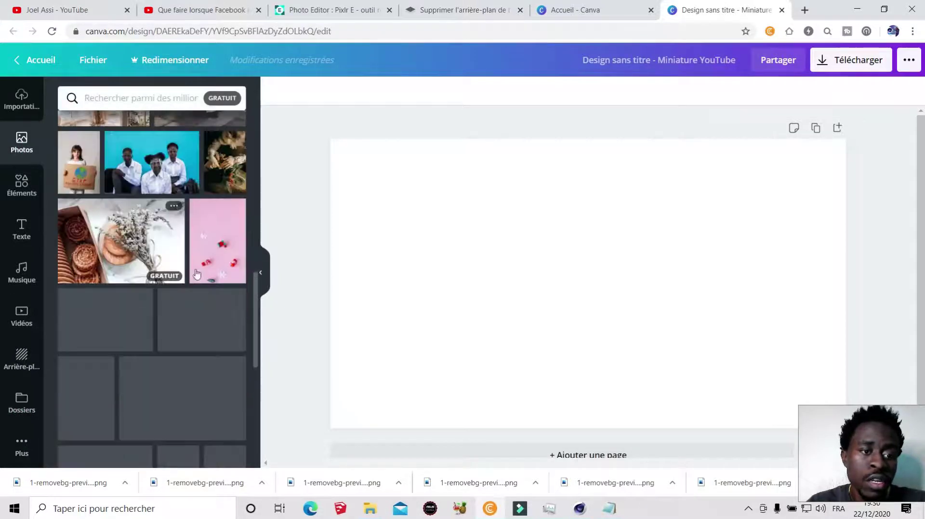
{"action": "scroll", "coordinate": [33, 192], "scroll_direction": "up", "scroll_amount": 1}
{"action": "scroll", "coordinate": [33, 193], "scroll_direction": "up", "scroll_amount": 1}
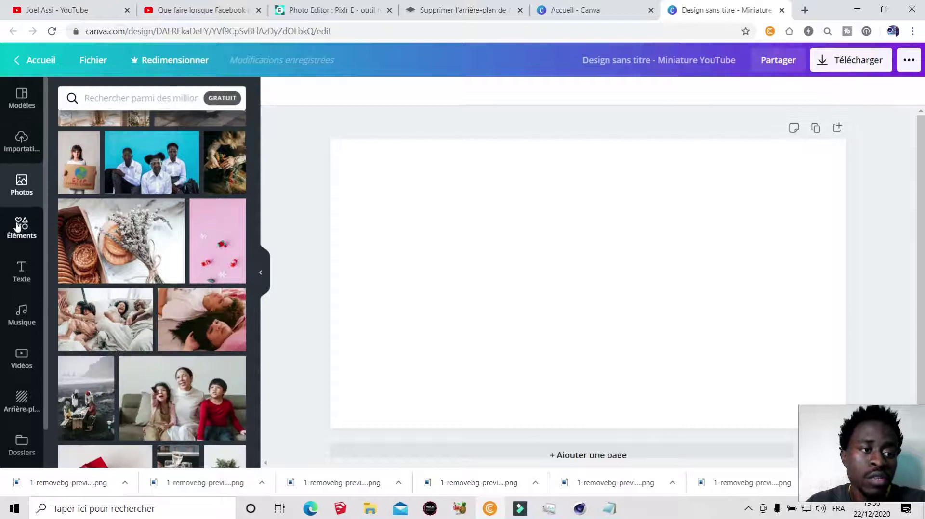
{"action": "left_click", "coordinate": [11, 145]}
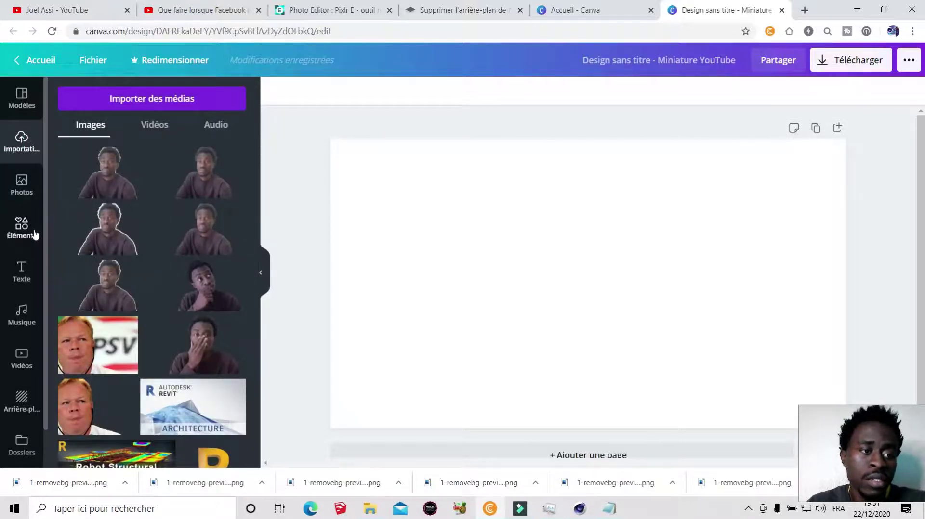
- Search the photo library for "youtube"
{"action": "left_click", "coordinate": [32, 196]}
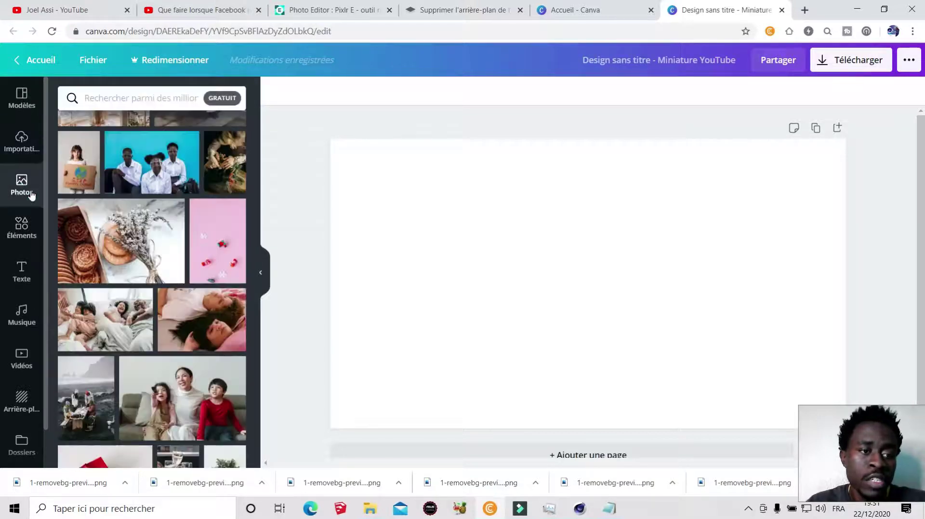
{"action": "scroll", "coordinate": [154, 280], "scroll_direction": "down", "scroll_amount": 10}
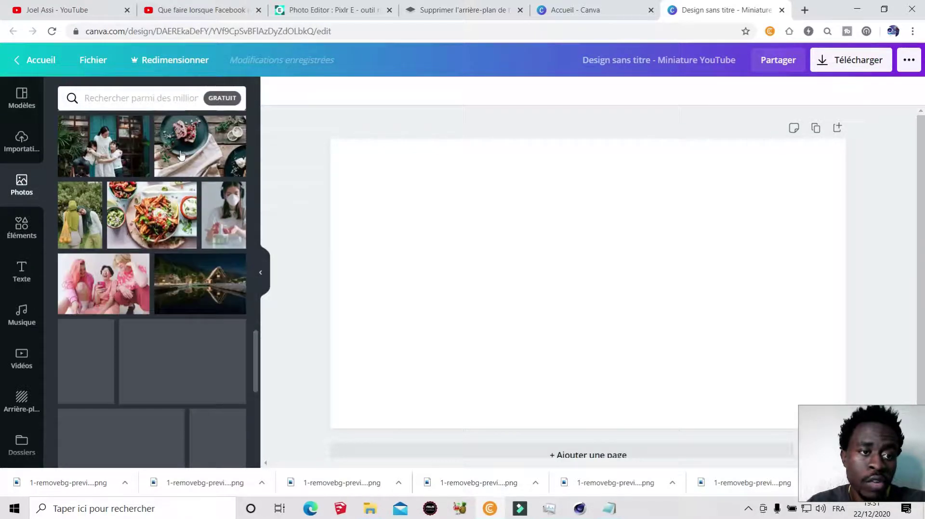
{"action": "scroll", "coordinate": [203, 295], "scroll_direction": "down", "scroll_amount": 5}
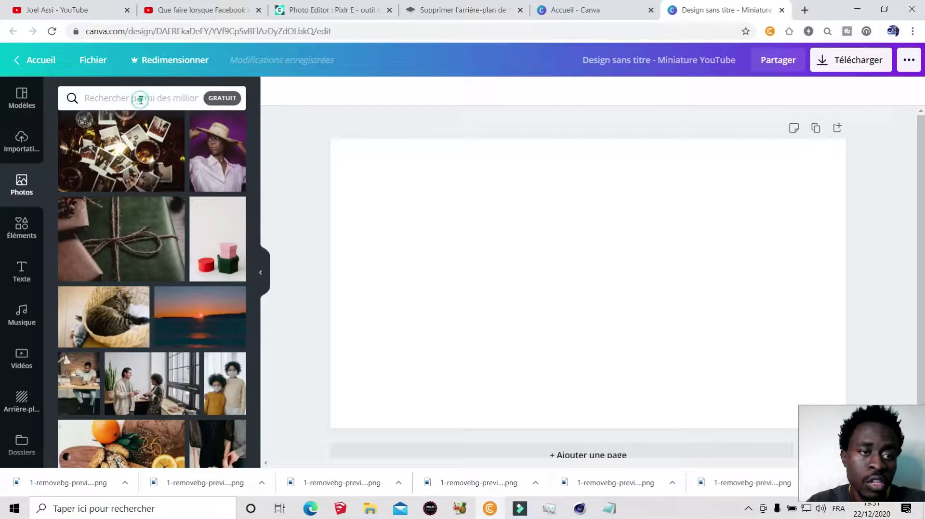
{"action": "left_click", "coordinate": [140, 99]}
{"action": "type", "text": "y"}
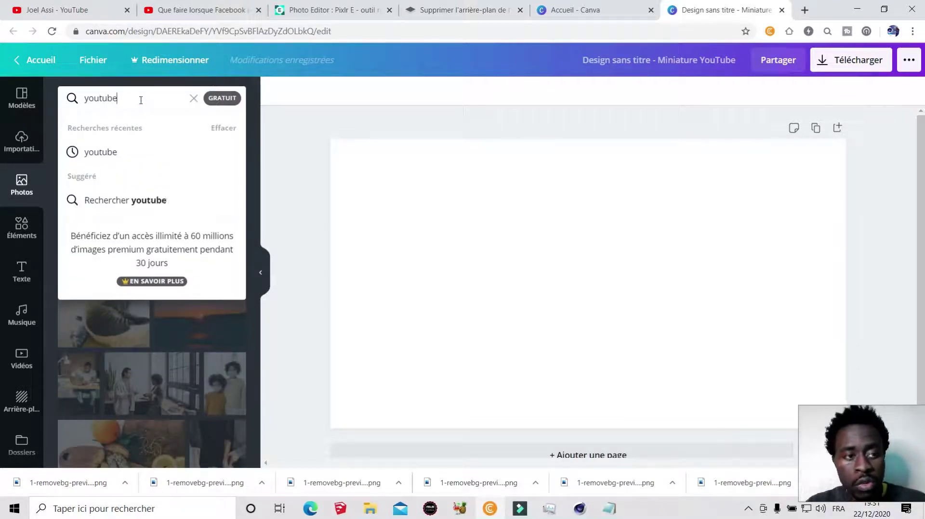
{"action": "type", "text": "outube"}
{"action": "key", "text": "Return"}
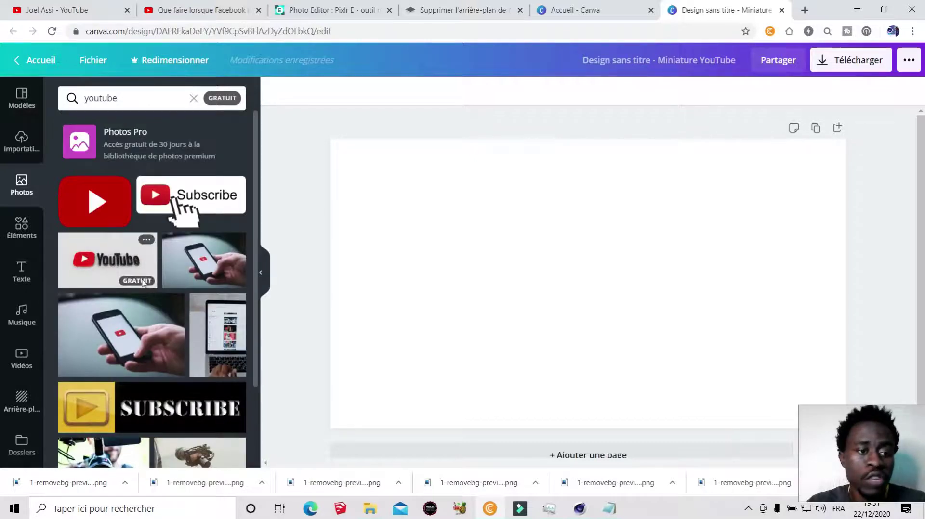
- Add the larger photo of a hand holding a phone with the YouTube logo and enlarge it to the page's top-left corner
{"action": "scroll", "coordinate": [143, 283], "scroll_direction": "down", "scroll_amount": 2}
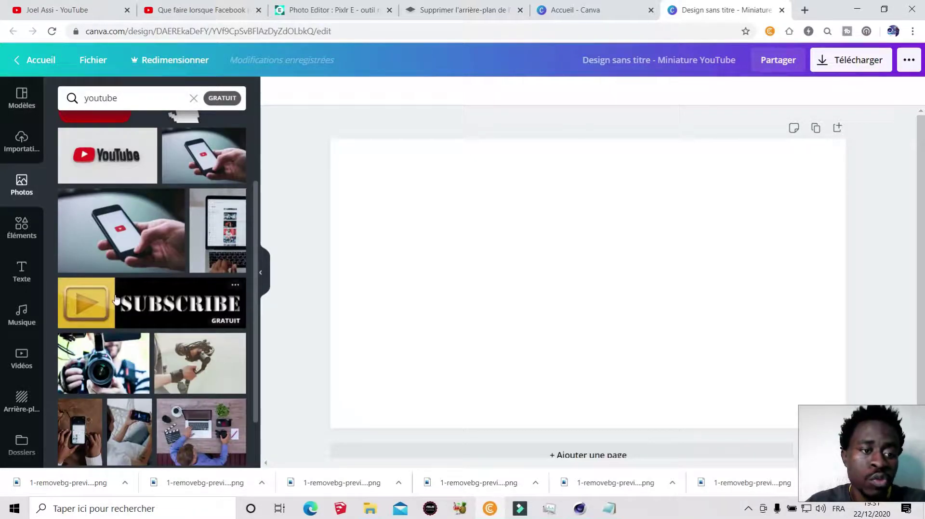
{"action": "scroll", "coordinate": [116, 300], "scroll_direction": "down", "scroll_amount": 1}
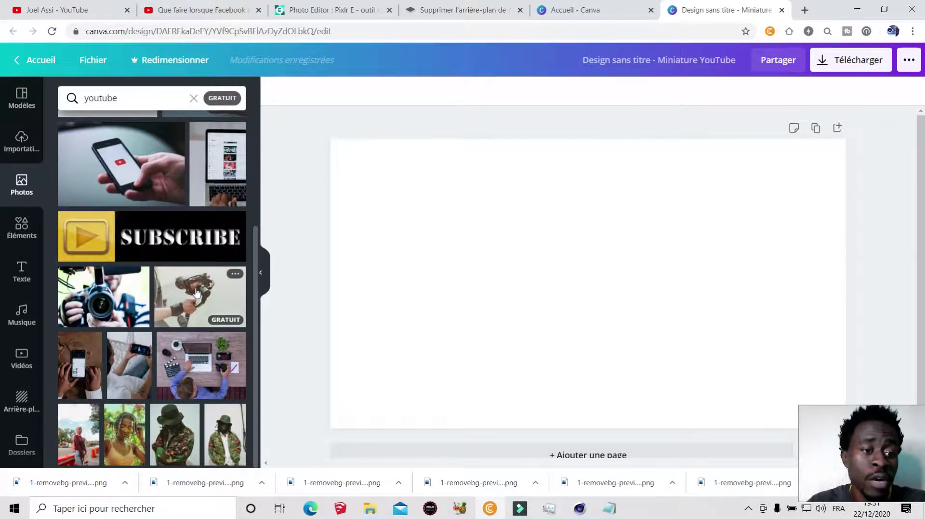
{"action": "scroll", "coordinate": [143, 255], "scroll_direction": "up", "scroll_amount": 3}
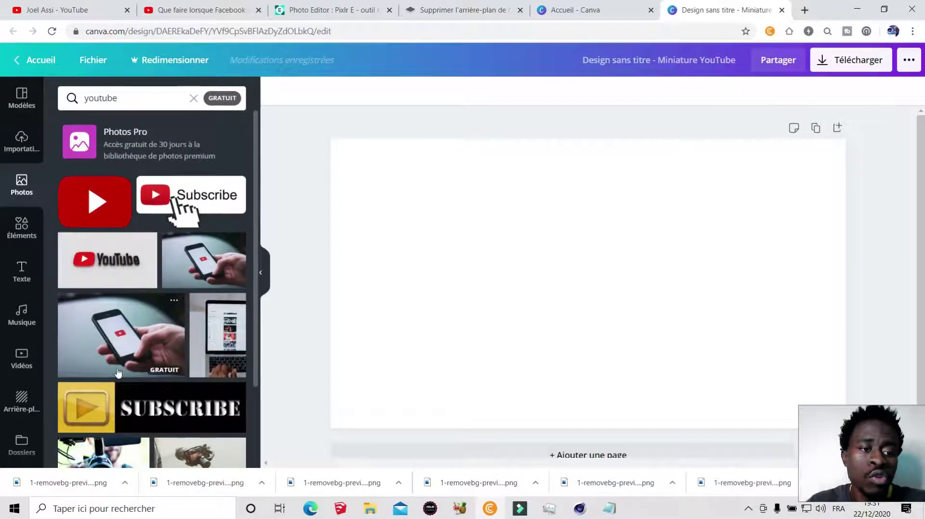
{"action": "left_click", "coordinate": [79, 331]}
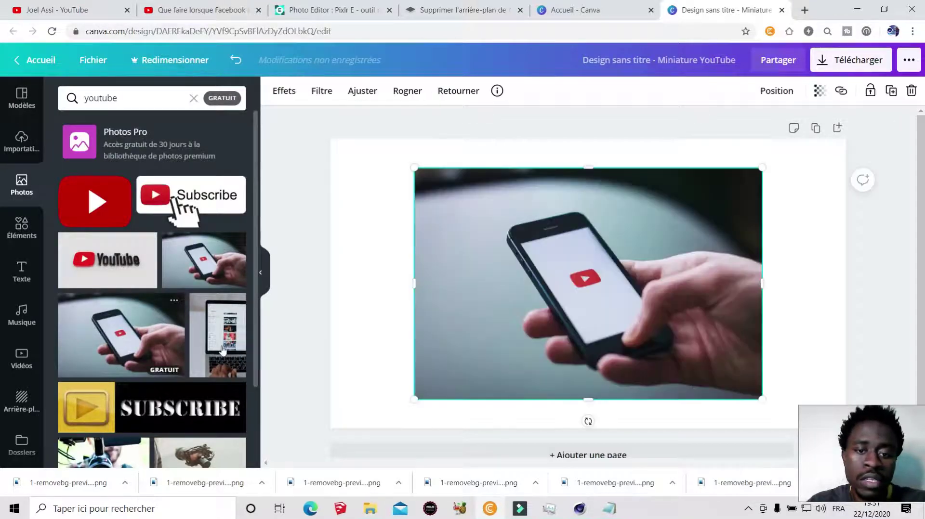
{"action": "left_click_drag", "start_coordinate": [394, 158], "coordinate": [345, 150]}
{"action": "left_click_drag", "start_coordinate": [519, 226], "coordinate": [516, 264]}
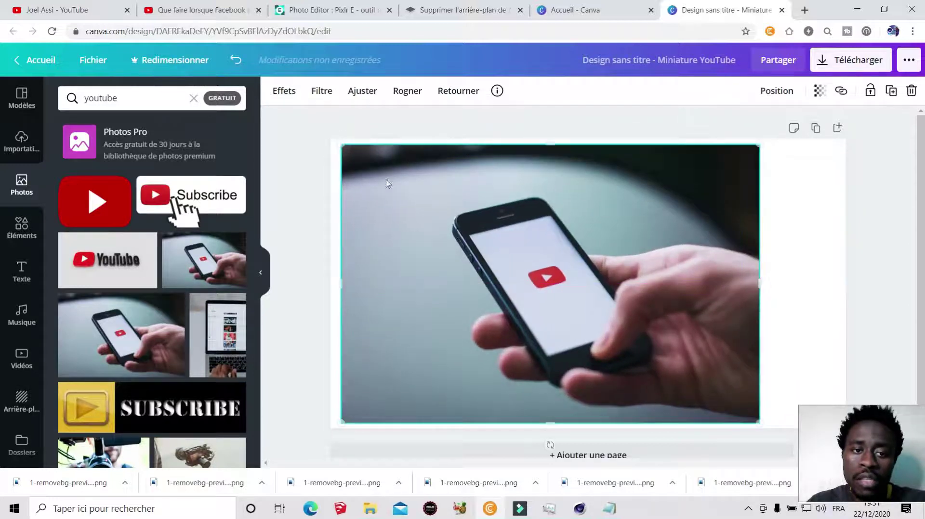
{"action": "left_click_drag", "start_coordinate": [341, 142], "coordinate": [334, 138]}
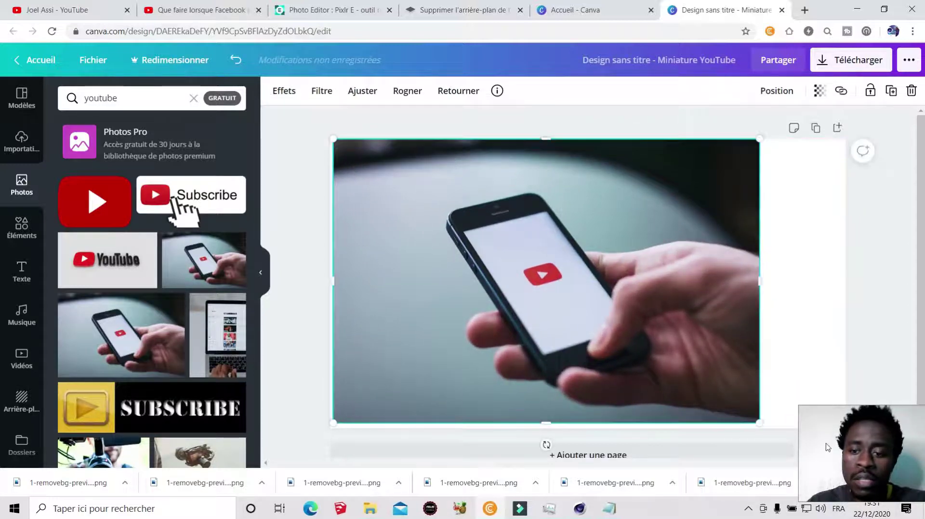
- Widen the phone photo so it spans the full width of the page
{"action": "left_click_drag", "start_coordinate": [802, 408], "coordinate": [828, 423]}
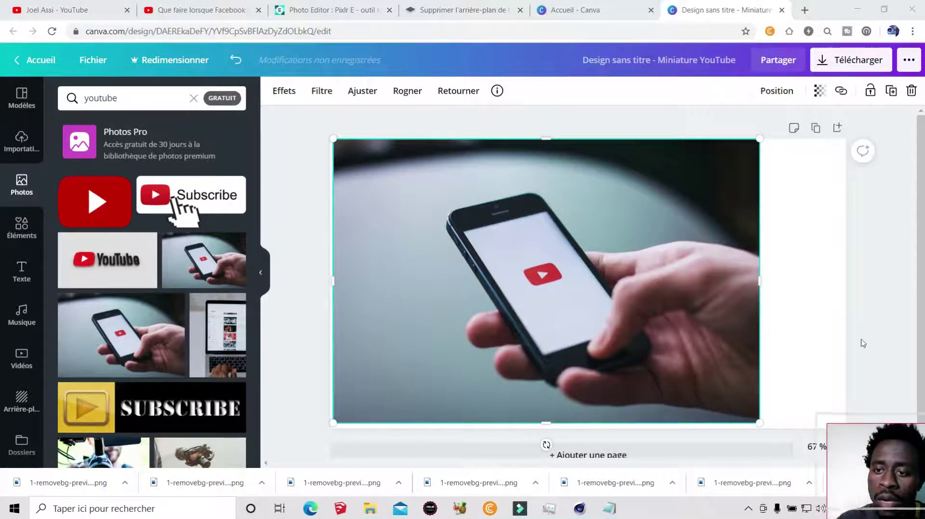
{"action": "left_click_drag", "start_coordinate": [847, 467], "coordinate": [846, 43]}
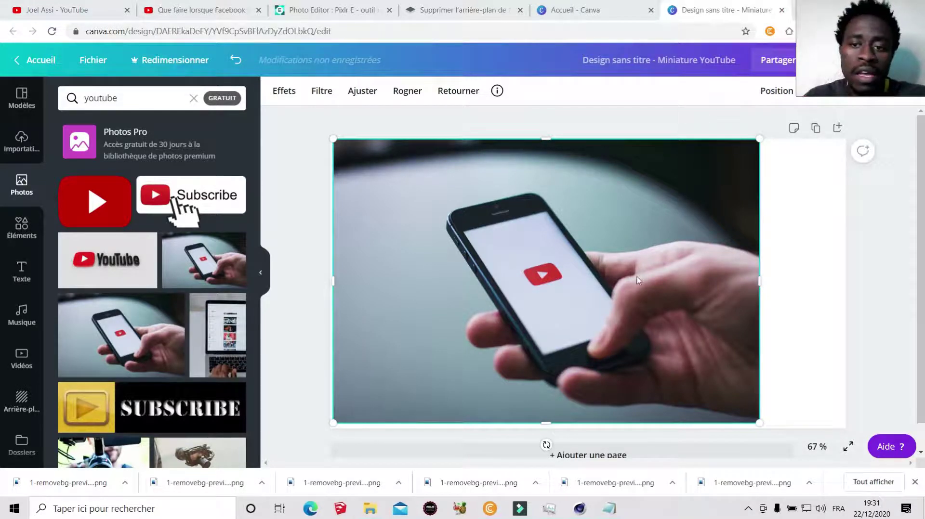
{"action": "left_click_drag", "start_coordinate": [759, 282], "coordinate": [858, 289]}
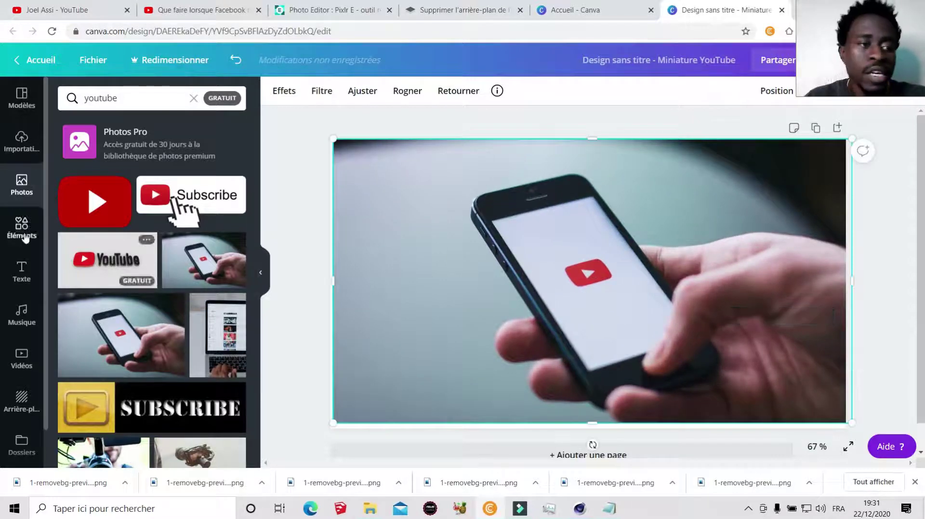
- Add the uploaded portrait cutout with the thick white outline, enlarge it and place it over the left part of the page
{"action": "left_click", "coordinate": [20, 144]}
{"action": "left_click", "coordinate": [108, 230]}
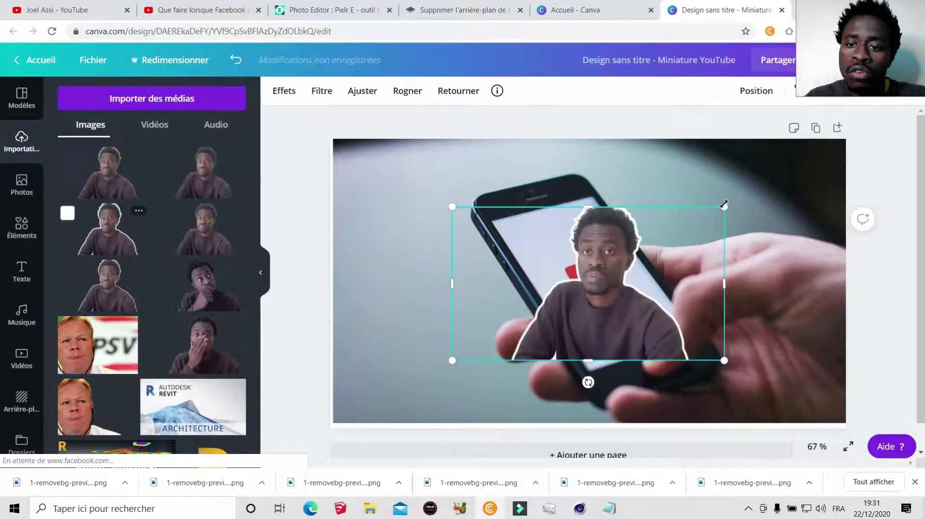
{"action": "left_click_drag", "start_coordinate": [726, 206], "coordinate": [810, 157]}
{"action": "left_click_drag", "start_coordinate": [479, 305], "coordinate": [261, 320]}
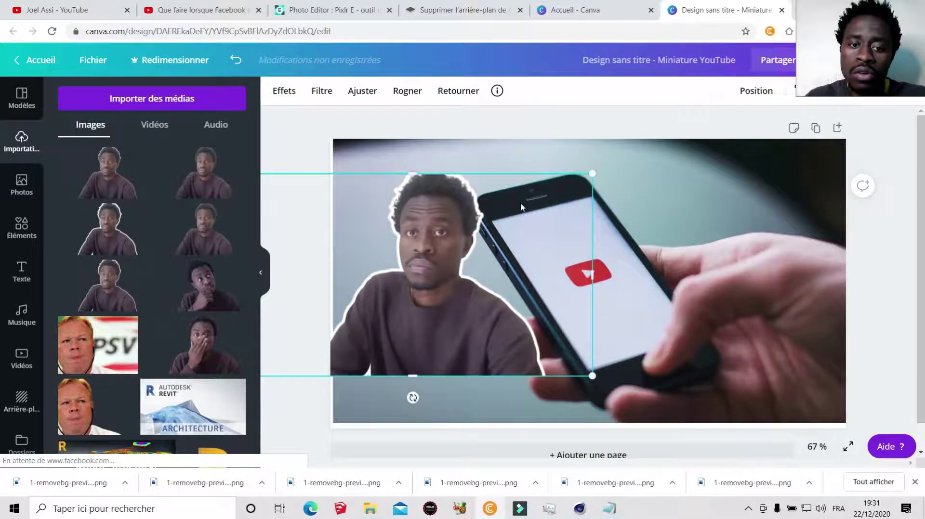
- Enlarge the portrait cutout to nearly the full page height and align it with the page's bottom-left corner
{"action": "left_click_drag", "start_coordinate": [591, 173], "coordinate": [637, 148]}
{"action": "left_click_drag", "start_coordinate": [464, 137], "coordinate": [465, 130]}
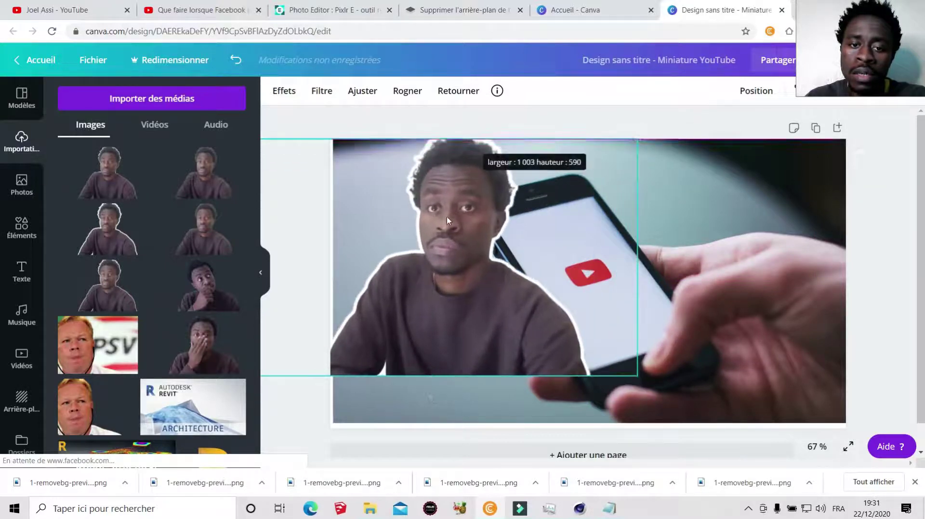
{"action": "left_click_drag", "start_coordinate": [441, 212], "coordinate": [458, 268]}
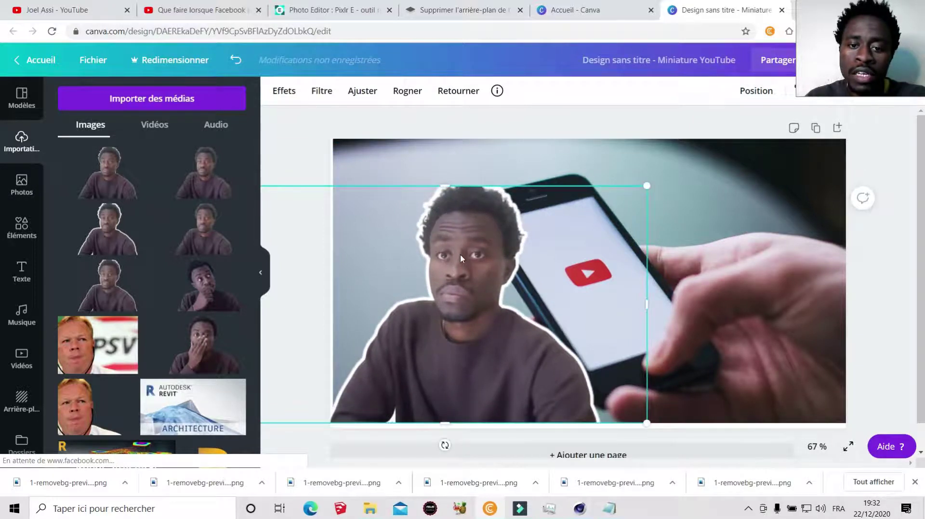
{"action": "left_click_drag", "start_coordinate": [446, 183], "coordinate": [449, 144]}
{"action": "left_click_drag", "start_coordinate": [456, 195], "coordinate": [456, 199]}
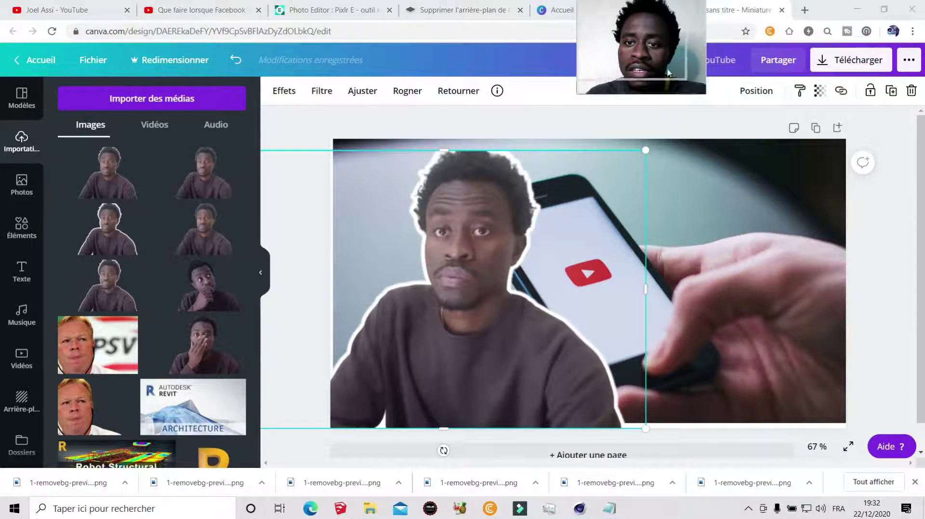
- Try a transparency value of 75 on the portrait cutout and check how it blends with the background photo
{"action": "left_click", "coordinate": [820, 91]}
{"action": "left_click_drag", "start_coordinate": [785, 128], "coordinate": [766, 129]}
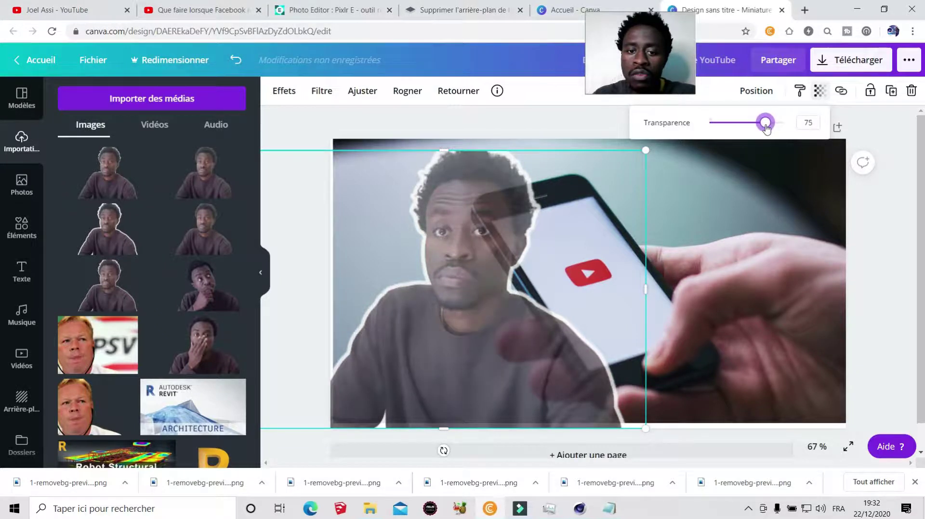
{"action": "left_click", "coordinate": [900, 265]}
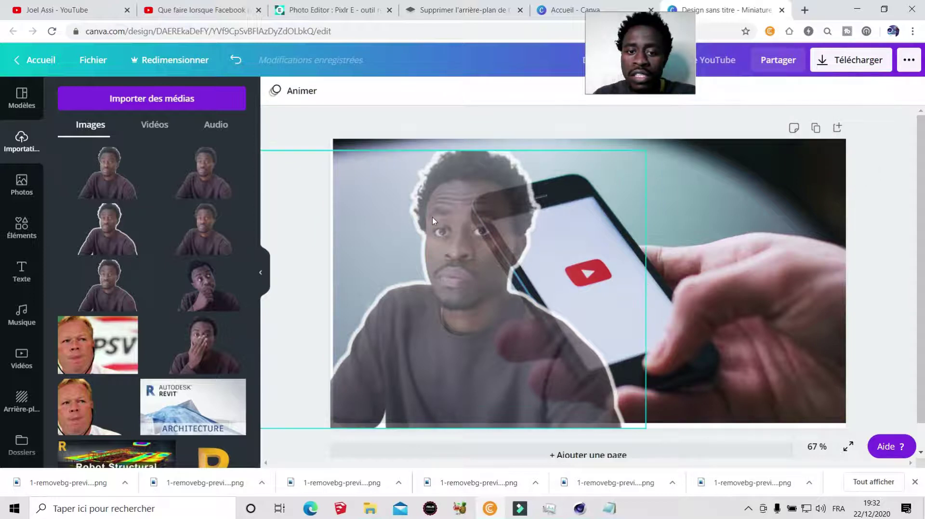
{"action": "scroll", "coordinate": [455, 208], "scroll_direction": "down", "scroll_amount": 1}
{"action": "scroll", "coordinate": [479, 236], "scroll_direction": "up", "scroll_amount": 1}
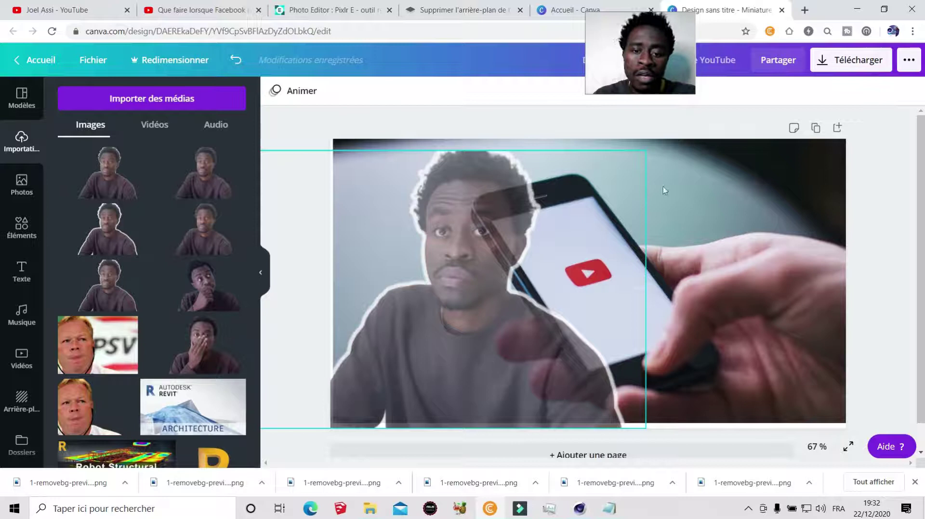
- Set the portrait cutout's transparency value to 97
{"action": "left_click", "coordinate": [494, 250]}
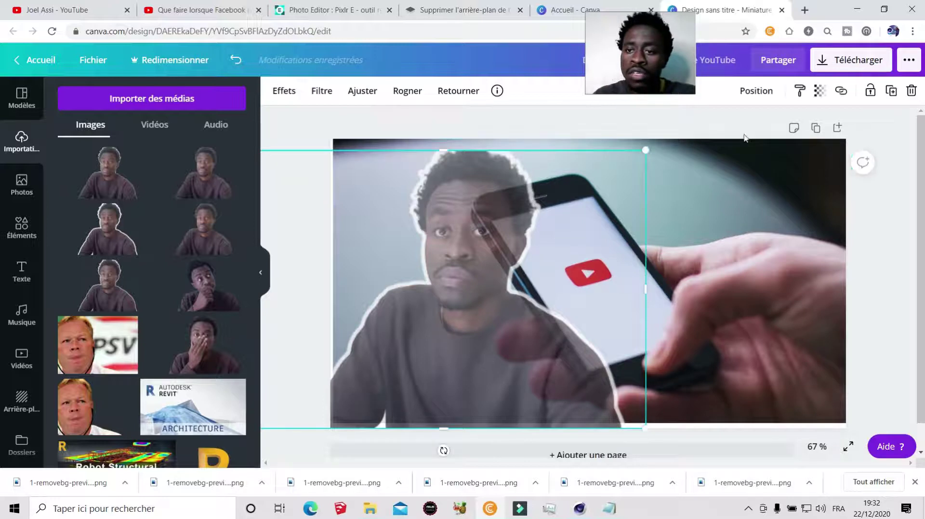
{"action": "left_click", "coordinate": [819, 91]}
{"action": "left_click_drag", "start_coordinate": [765, 130], "coordinate": [785, 135]}
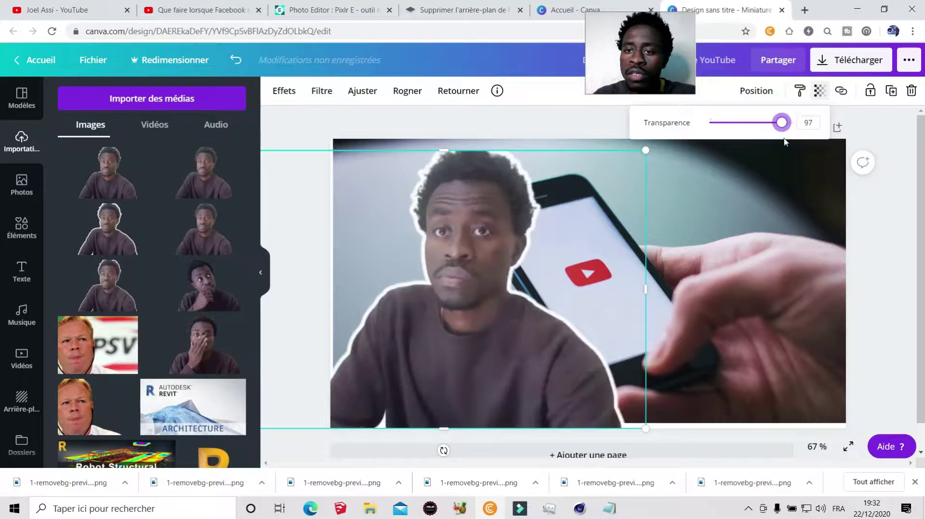
- Set the background phone photo's transparency value to 76 and leave nothing selected
{"action": "left_click", "coordinate": [757, 193]}
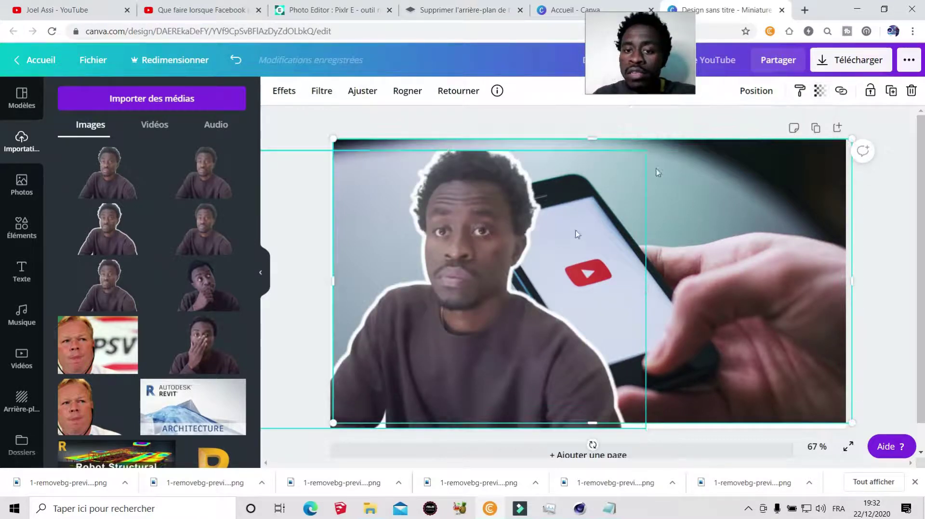
{"action": "left_click", "coordinate": [820, 92]}
{"action": "left_click_drag", "start_coordinate": [785, 126], "coordinate": [767, 136]}
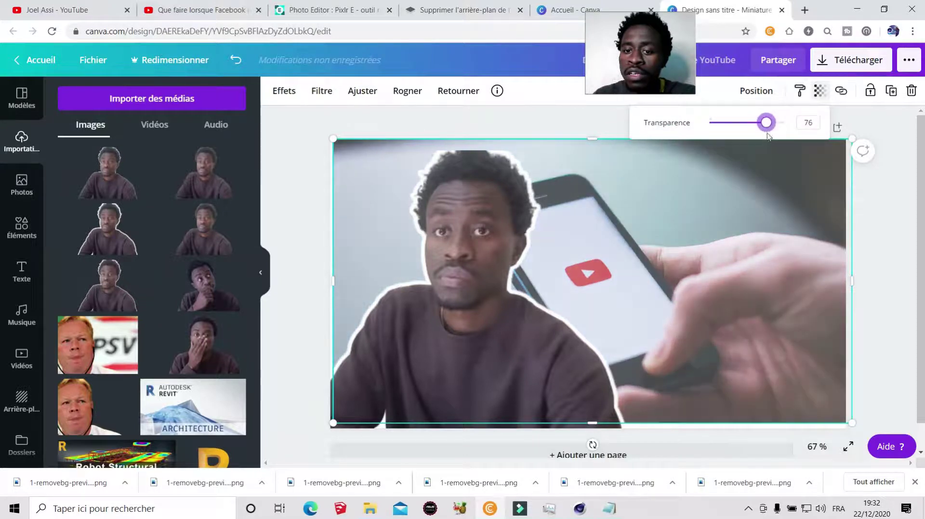
{"action": "left_click", "coordinate": [860, 223]}
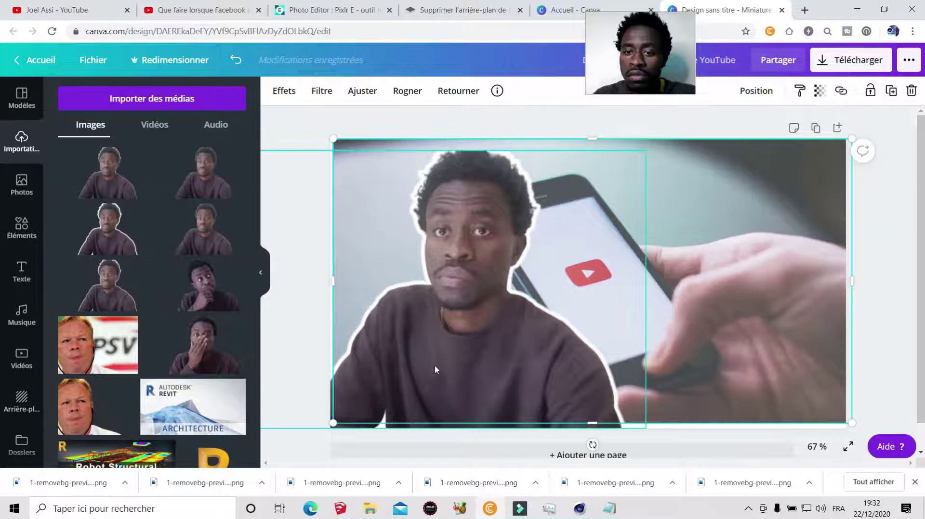
{"action": "left_click", "coordinate": [379, 327]}
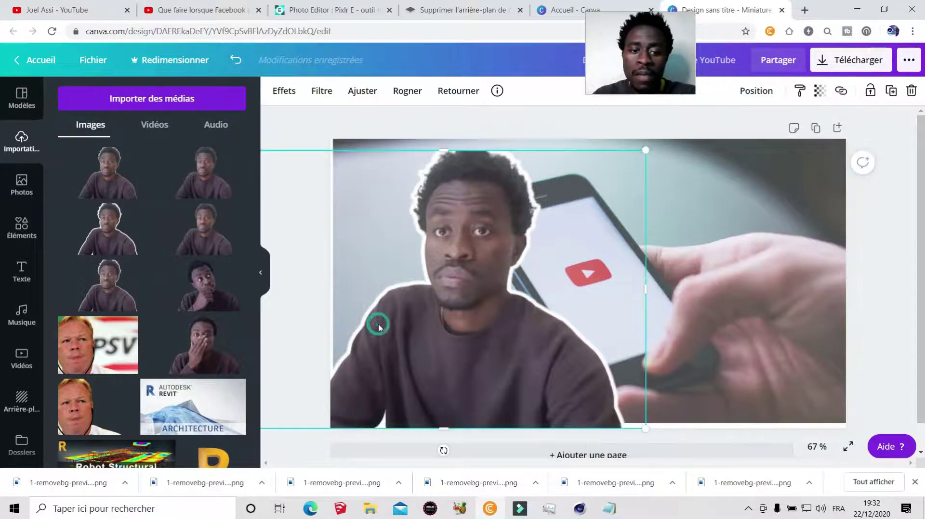
{"action": "left_click", "coordinate": [314, 240]}
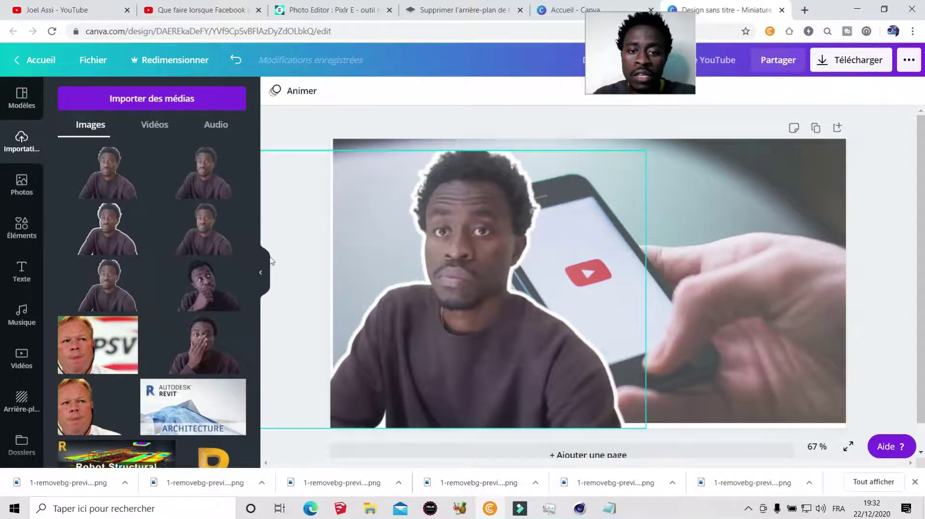
- Add a title text box to the thumbnail
{"action": "left_click", "coordinate": [26, 282]}
{"action": "left_click", "coordinate": [150, 164]}
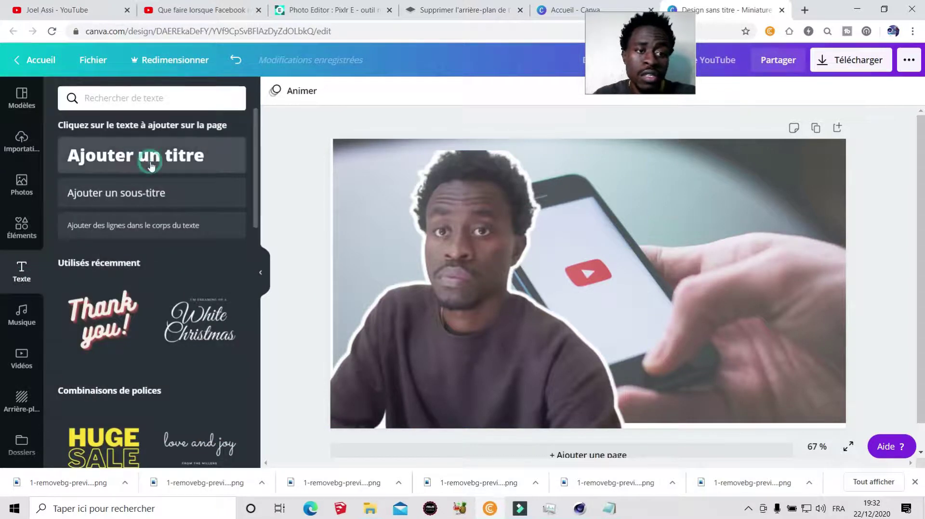